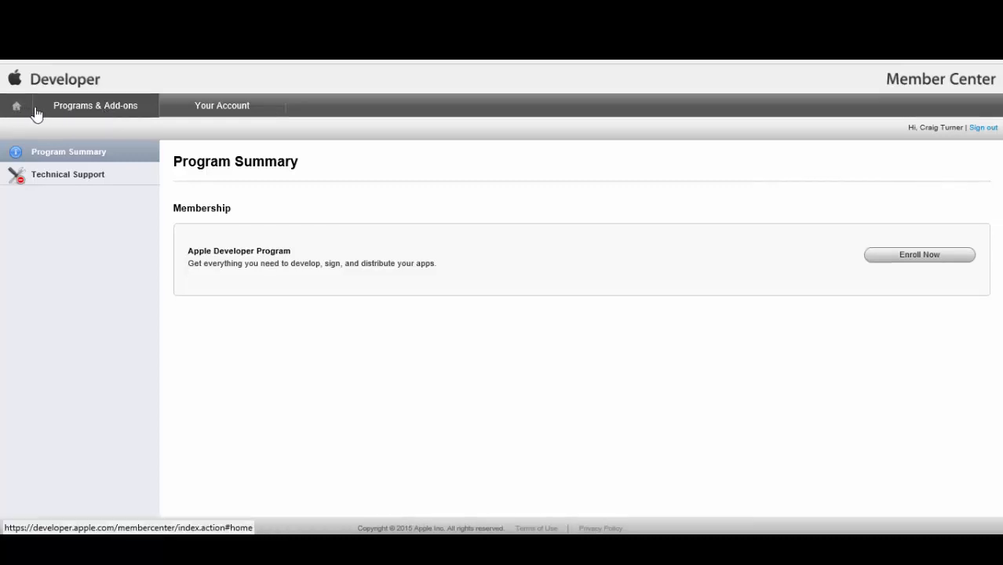
# Review the program membership summary and start enrolling in the Apple Developer Program.
pyautogui.click(37, 114)
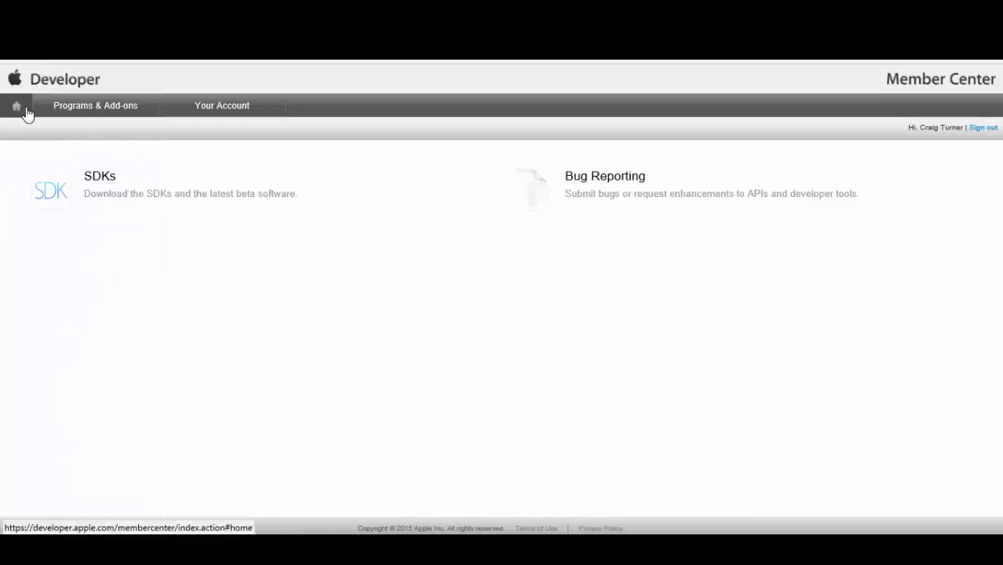
pyautogui.click(91, 112)
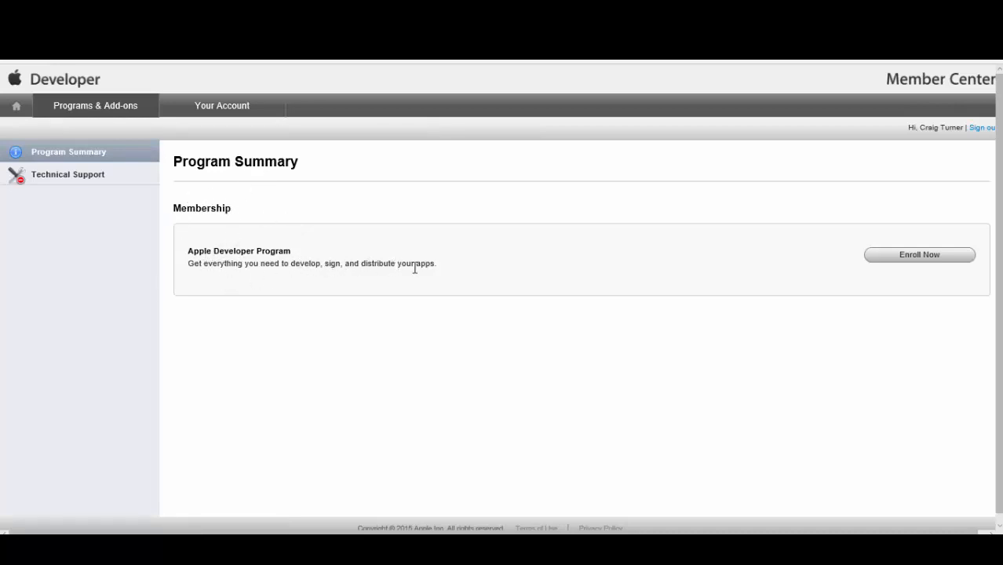
pyautogui.moveTo(452, 268); pyautogui.dragTo(199, 251)
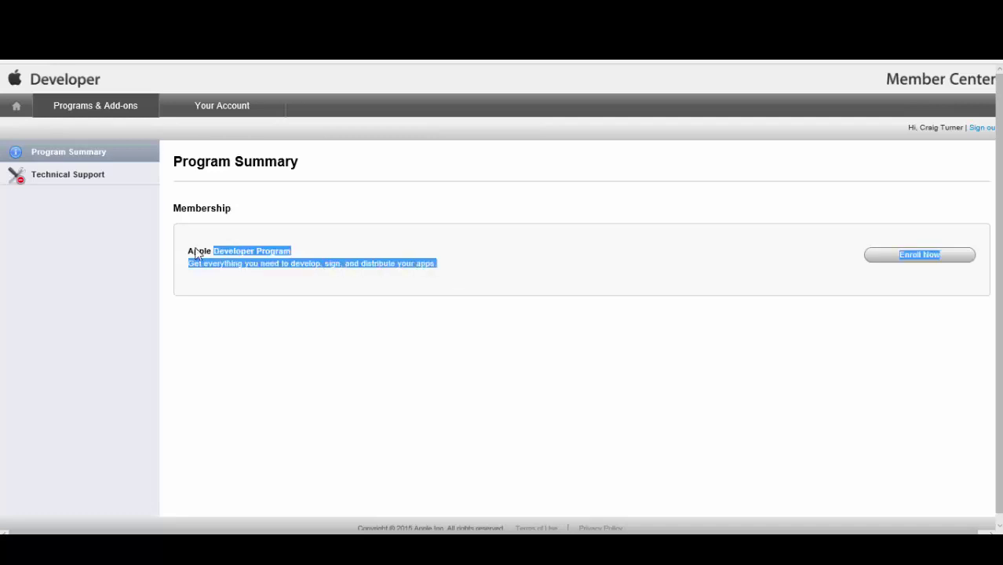
pyautogui.click(767, 236)
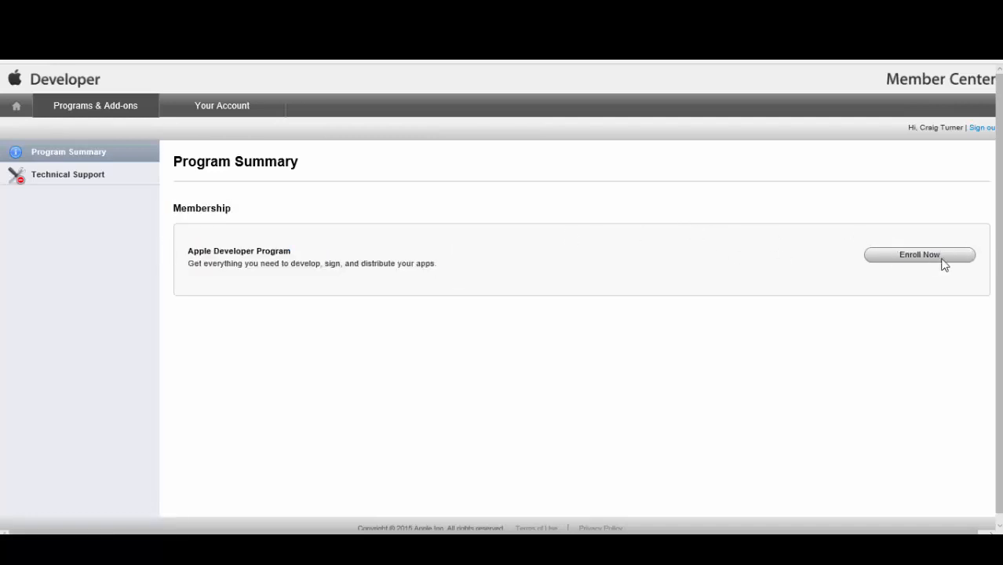
pyautogui.click(936, 266)
pyautogui.scroll(-1, 519, 165)
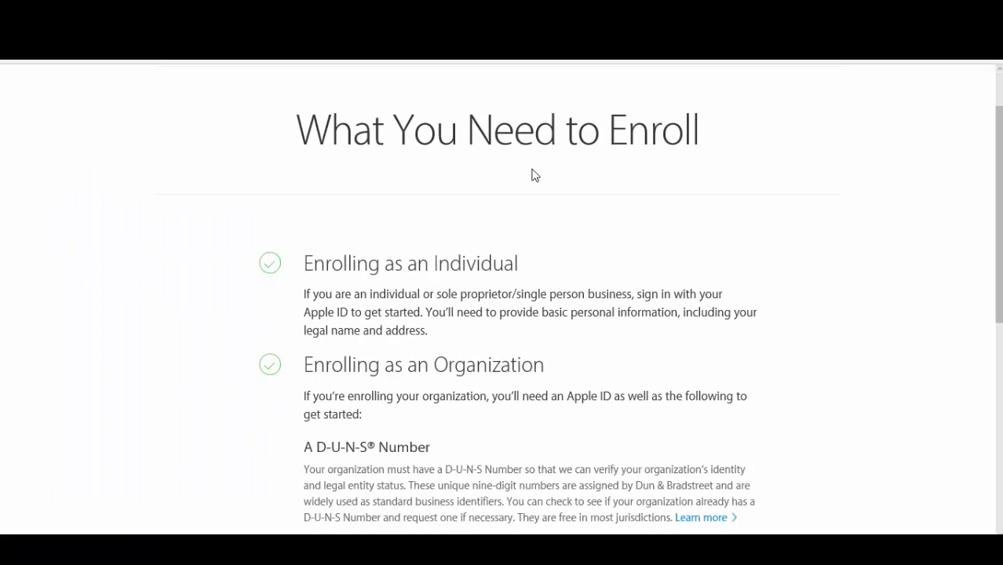
pyautogui.scroll(-1, 536, 175)
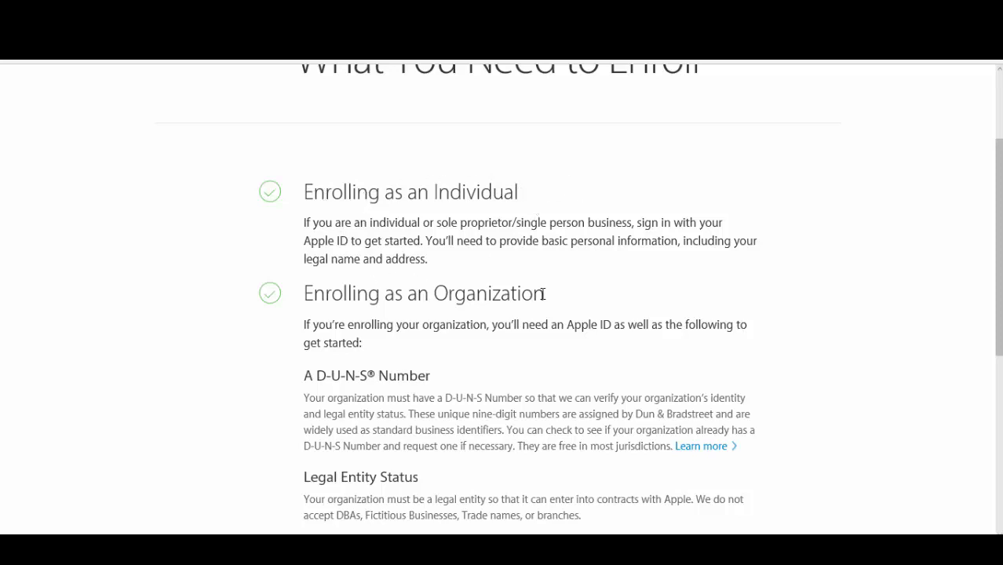
pyautogui.scroll(-2, 786, 171)
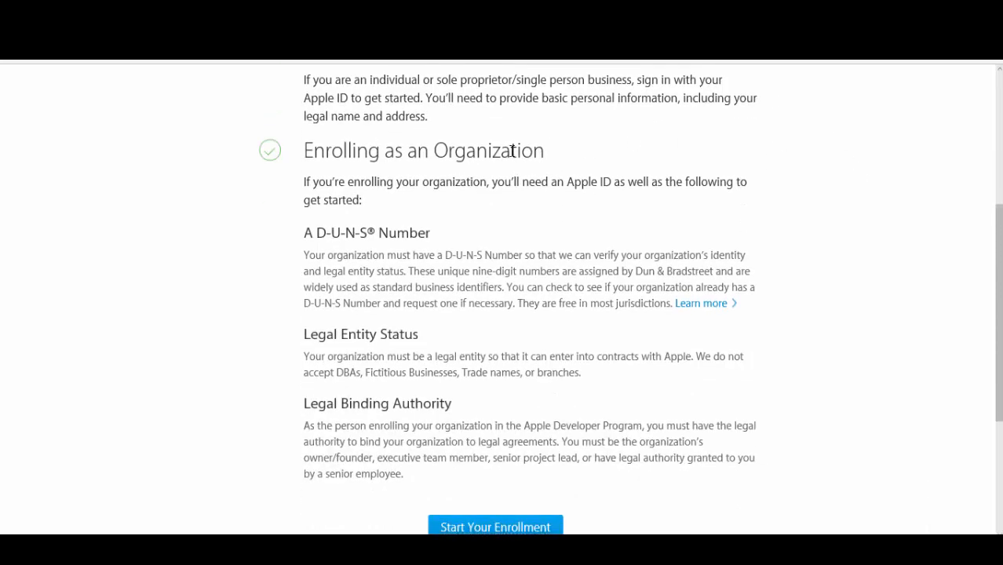
pyautogui.scroll(-1, 504, 162)
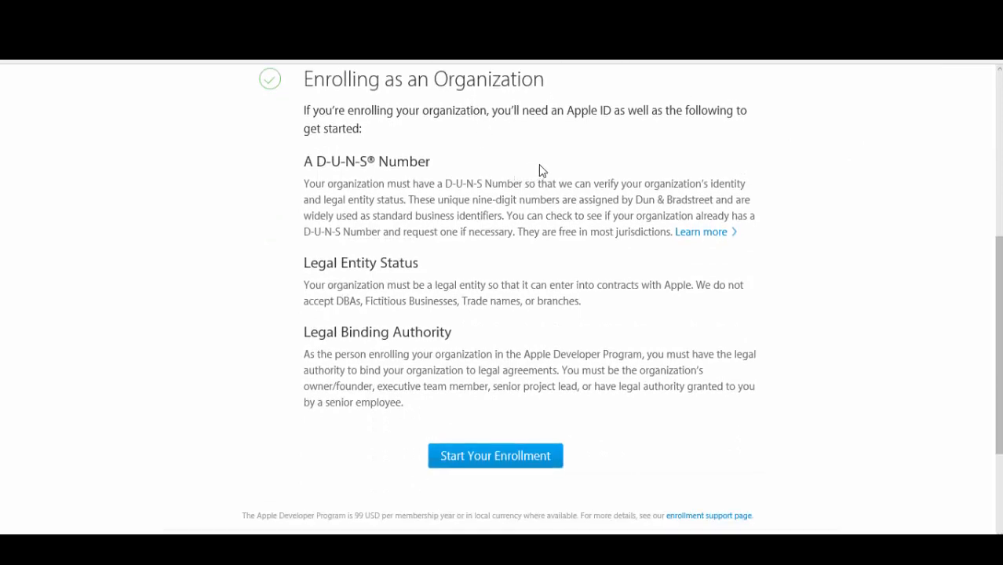
pyautogui.scroll(2, 569, 198)
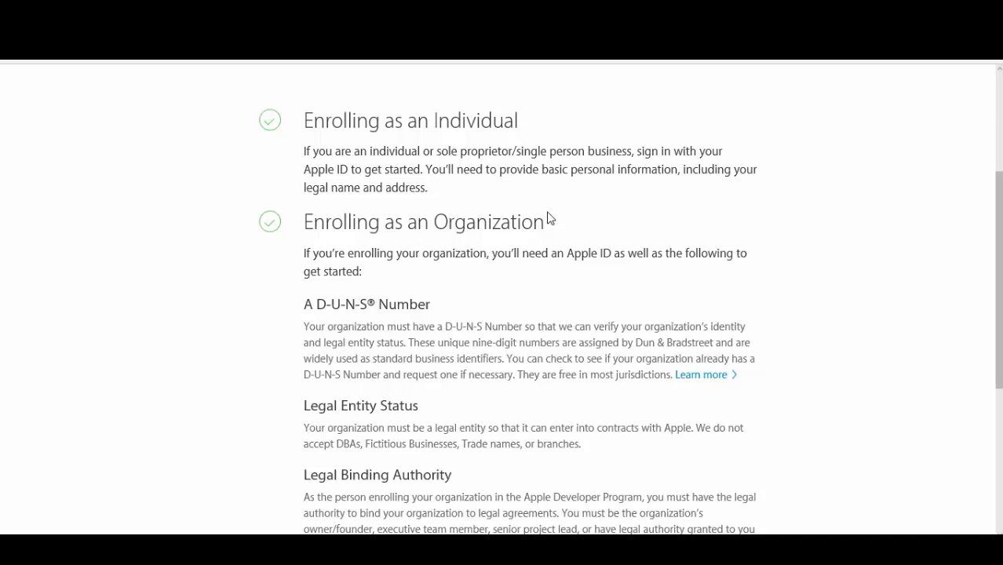
pyautogui.scroll(-3, 580, 197)
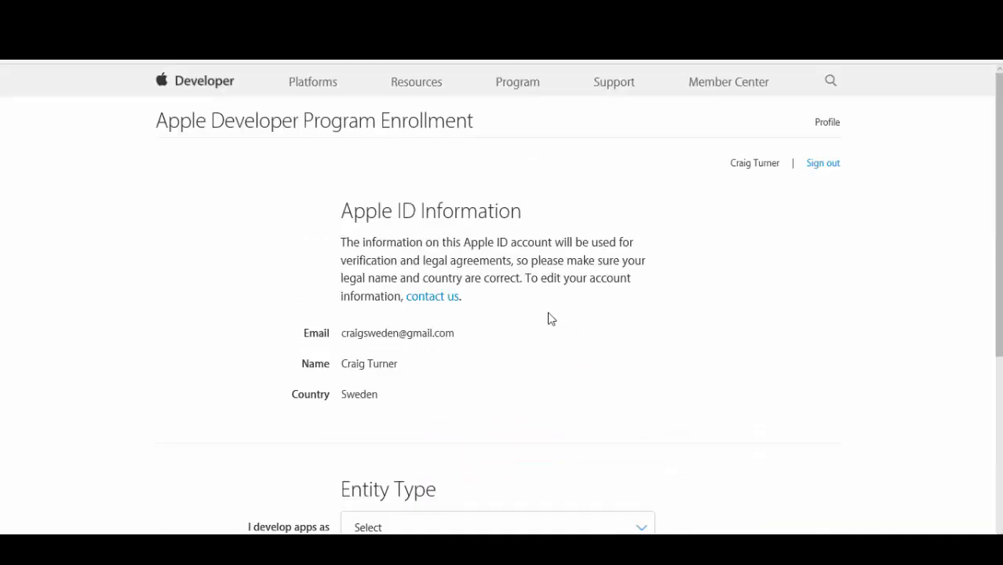
pyautogui.scroll(-3, 571, 196)
# Choose Individual / Sole Proprietor / Single Person Business as the entity type.
pyautogui.click(425, 320)
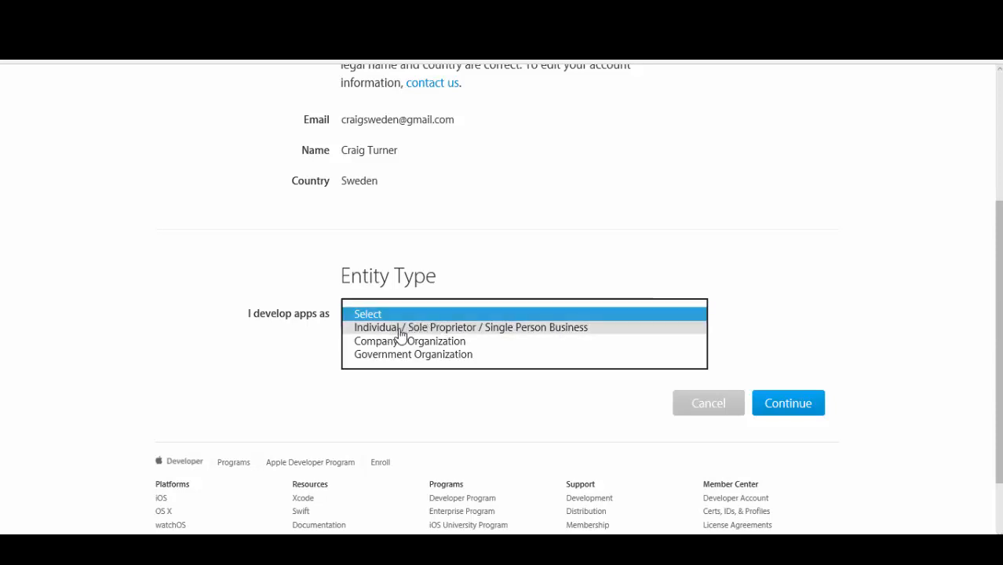
pyautogui.click(397, 332)
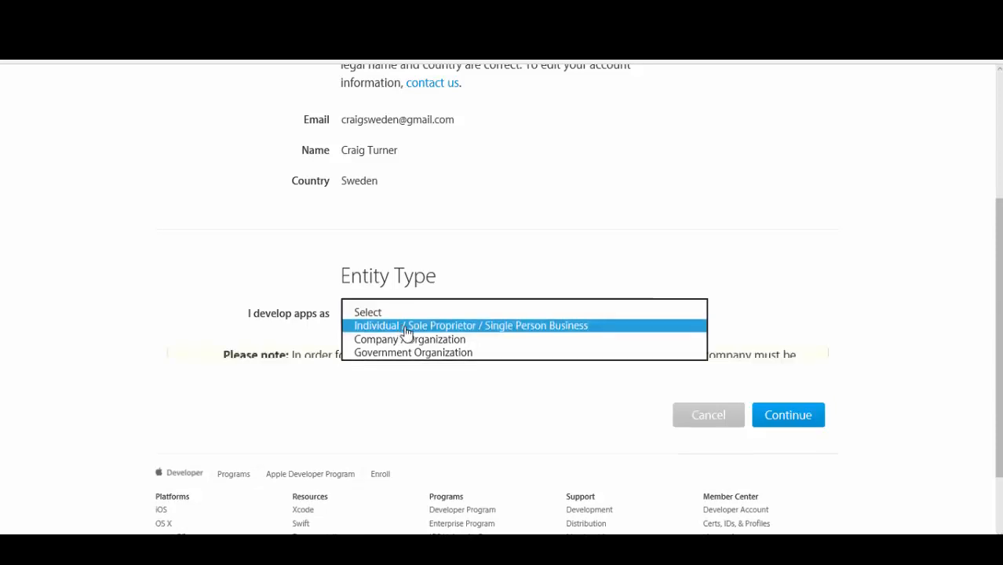
pyautogui.scroll(-1, 245, 304)
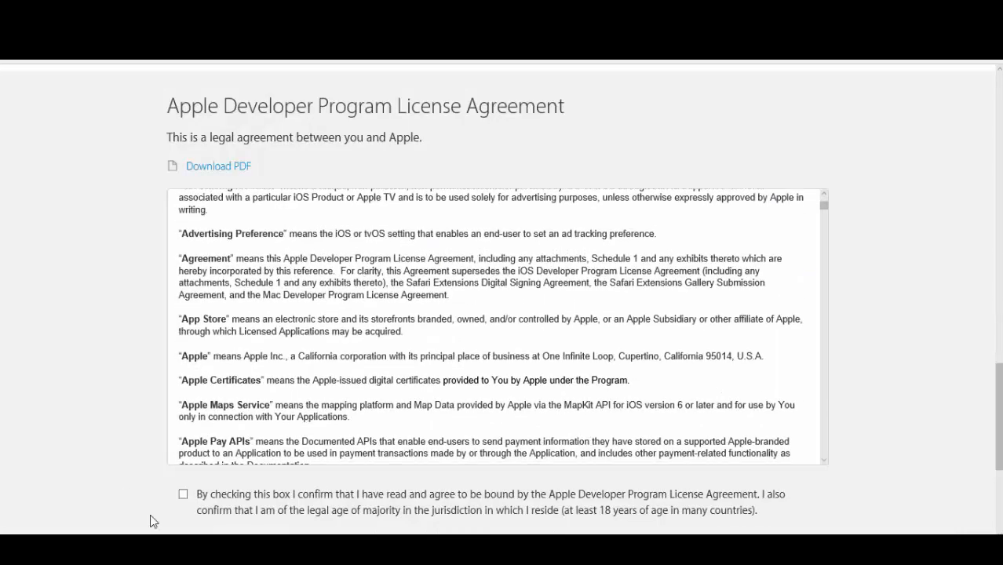
# Agree to the Apple Developer Program License Agreement terms.
pyautogui.click(182, 495)
pyautogui.scroll(-3, 728, 236)
pyautogui.scroll(-2, 633, 161)
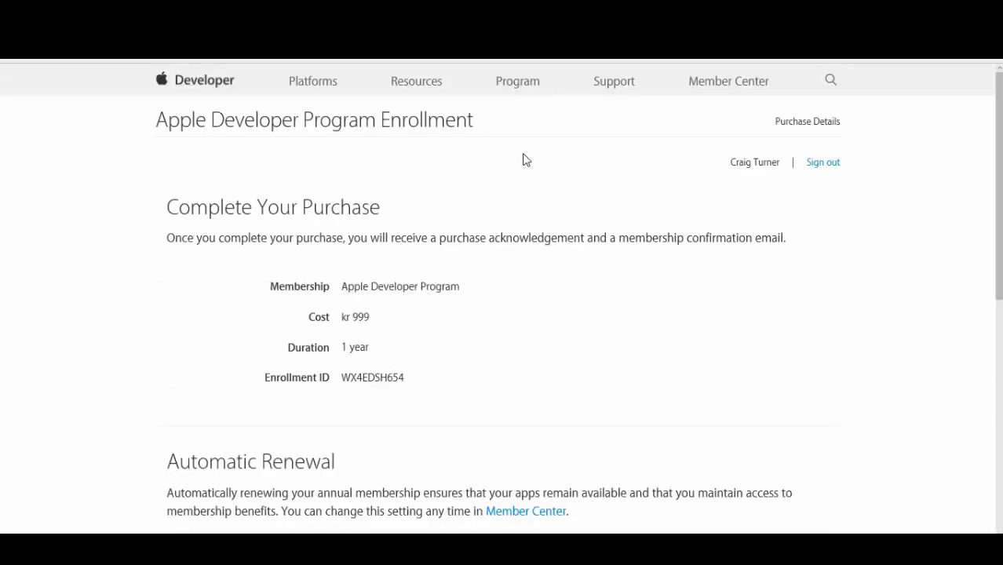
pyautogui.scroll(-1, 591, 142)
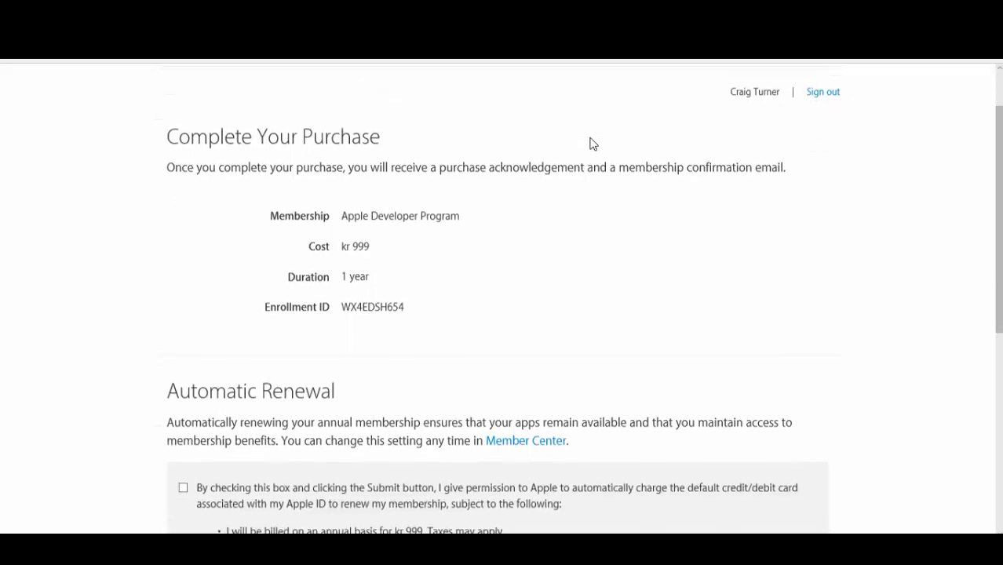
pyautogui.scroll(-1, 463, 161)
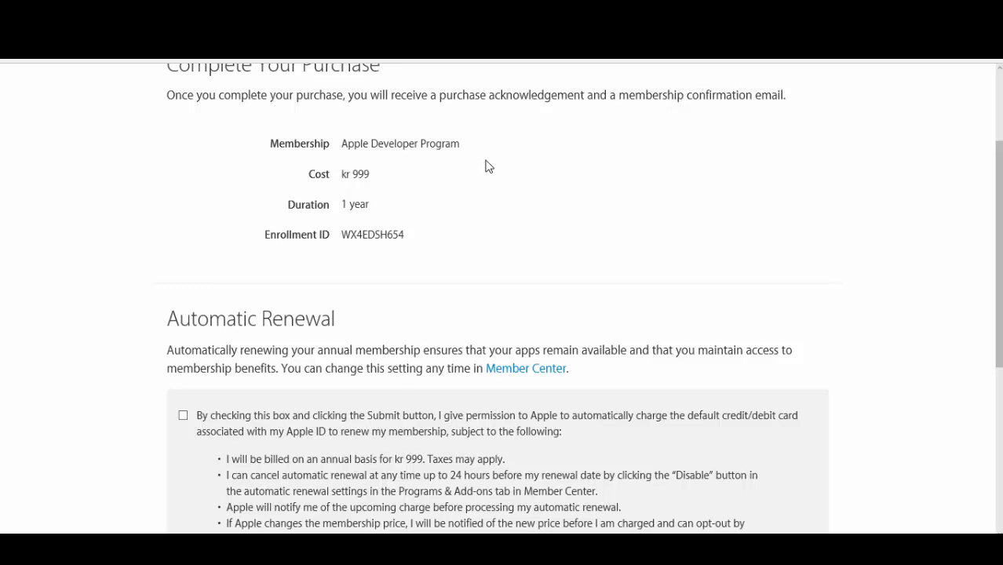
pyautogui.scroll(-1, 486, 167)
pyautogui.scroll(-1, 485, 166)
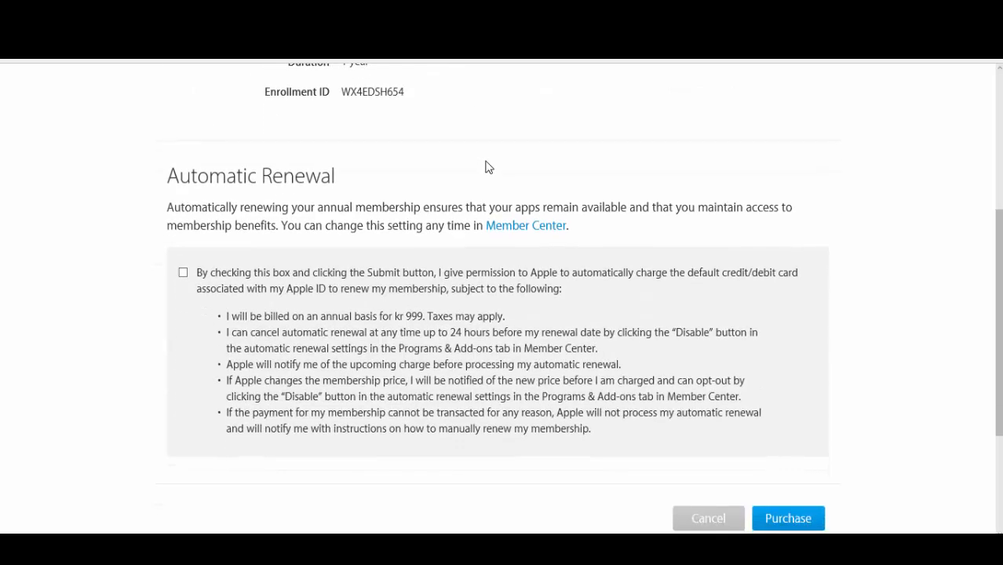